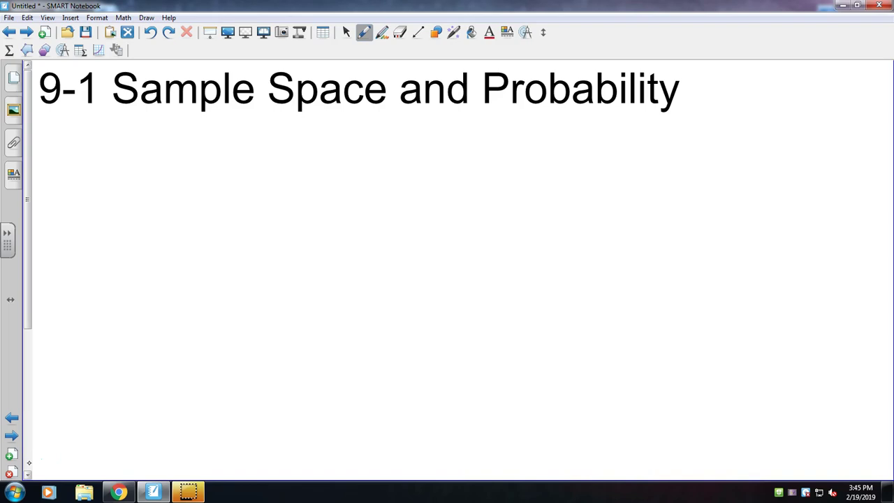
# Handwrite 'P(' beneath the '9-1 Sample Space and Probability' title
pyautogui.moveTo(58, 129)
pyautogui.mouseDown()
pyautogui.moveTo(60, 159)
pyautogui.moveTo(64, 146)
pyautogui.moveTo(101, 160)
pyautogui.mouseUp()
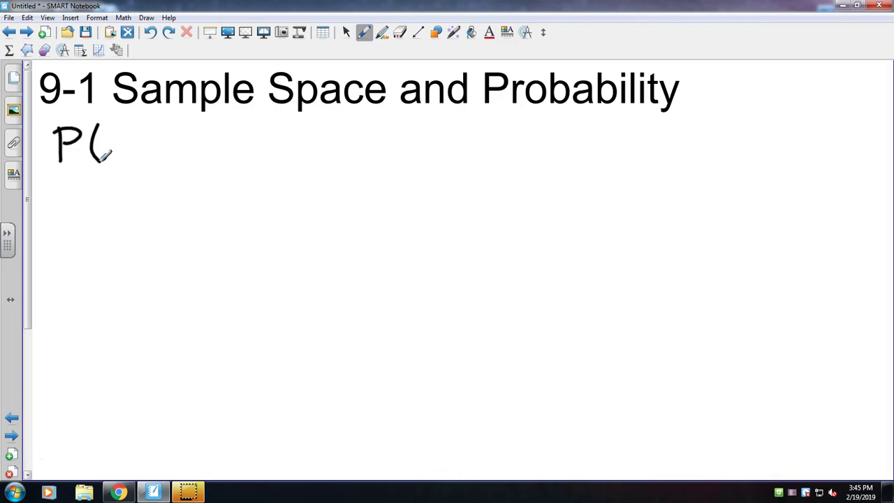
# Undo the 'P(' strokes and handwrite 'Flipping Coin' below the title
pyautogui.click(150, 32)
pyautogui.click(150, 32)
pyautogui.click(150, 33)
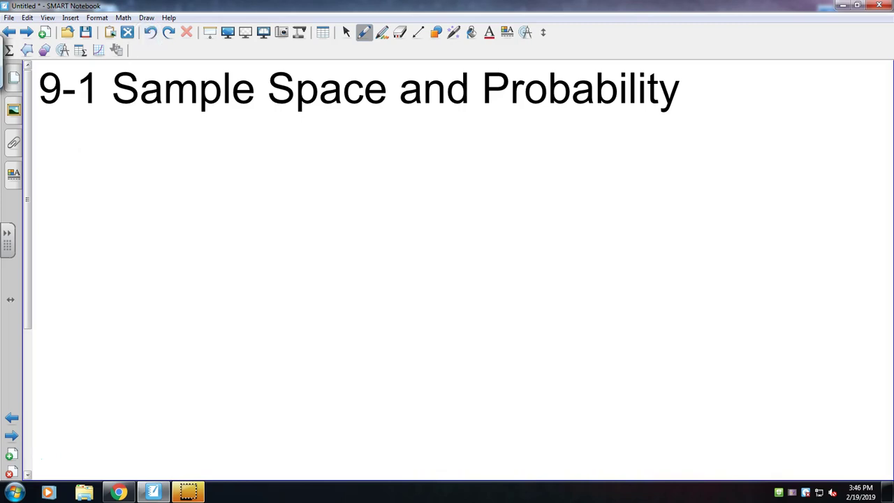
pyautogui.moveTo(58, 132)
pyautogui.mouseDown()
pyautogui.moveTo(60, 165)
pyautogui.moveTo(81, 129)
pyautogui.moveTo(87, 165)
pyautogui.moveTo(101, 164)
pyautogui.moveTo(111, 178)
pyautogui.mouseUp()
pyautogui.click(102, 137)
pyautogui.moveTo(112, 148)
pyautogui.mouseDown()
pyautogui.moveTo(131, 177)
pyautogui.moveTo(132, 155)
pyautogui.moveTo(177, 166)
pyautogui.moveTo(183, 183)
pyautogui.mouseUp()
pyautogui.click(153, 133)
pyautogui.moveTo(226, 137)
pyautogui.mouseDown()
pyautogui.moveTo(222, 165)
pyautogui.moveTo(240, 148)
pyautogui.moveTo(252, 165)
pyautogui.moveTo(273, 145)
pyautogui.moveTo(288, 149)
pyautogui.mouseUp()
pyautogui.click(253, 137)
# Add '&' and 'Rolling a Die' on the lines beneath 'Flipping Coin'
pyautogui.moveTo(144, 186); pyautogui.dragTo(149, 197)
pyautogui.click(149, 176)
pyautogui.click(150, 211)
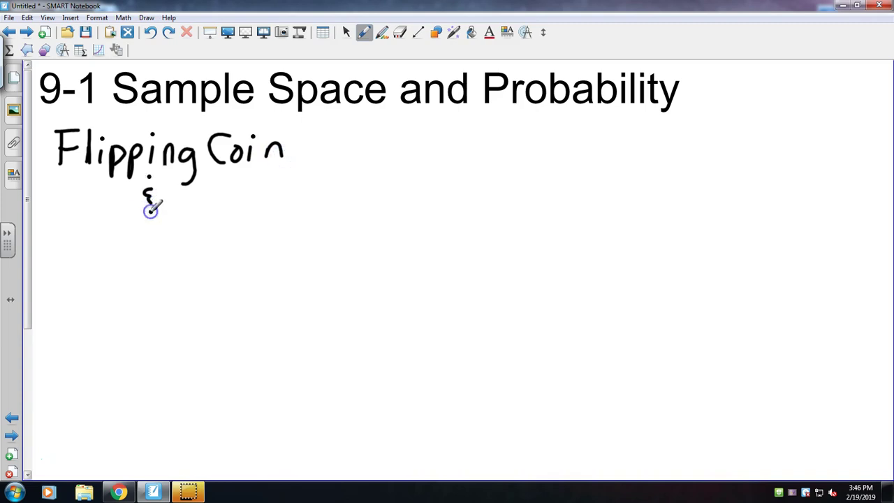
pyautogui.moveTo(61, 224)
pyautogui.mouseDown()
pyautogui.moveTo(62, 250)
pyautogui.moveTo(70, 233)
pyautogui.moveTo(77, 252)
pyautogui.moveTo(91, 238)
pyautogui.moveTo(107, 250)
pyautogui.mouseUp()
pyautogui.moveTo(118, 225)
pyautogui.mouseDown()
pyautogui.moveTo(127, 252)
pyautogui.moveTo(176, 244)
pyautogui.moveTo(174, 266)
pyautogui.mouseUp()
pyautogui.click(137, 225)
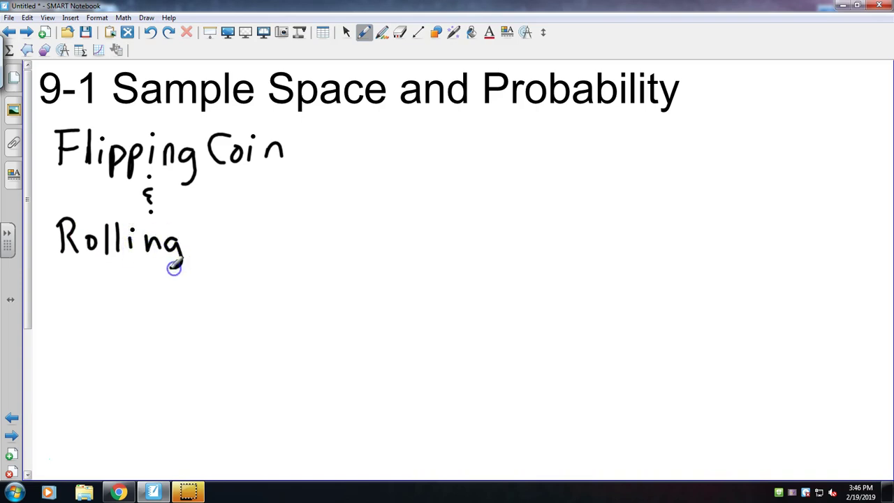
pyautogui.moveTo(218, 239)
pyautogui.mouseDown()
pyautogui.moveTo(241, 249)
pyautogui.moveTo(266, 243)
pyautogui.mouseUp()
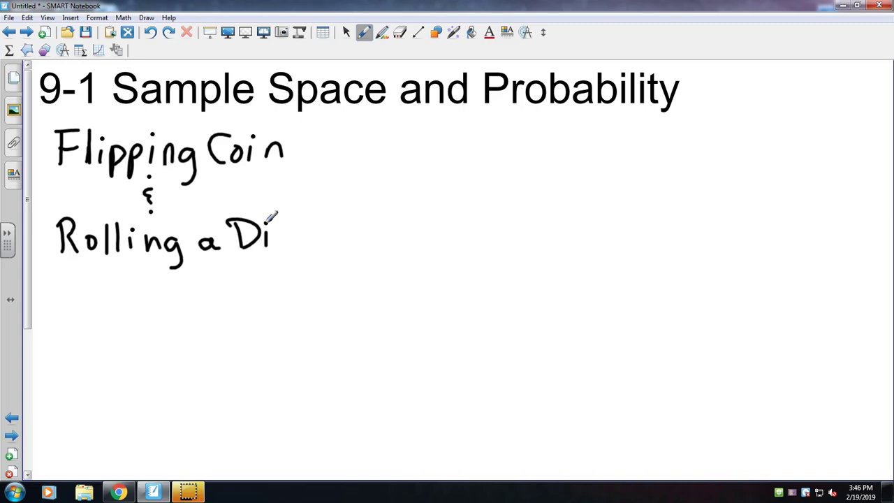
pyautogui.moveTo(281, 236); pyautogui.dragTo(296, 242)
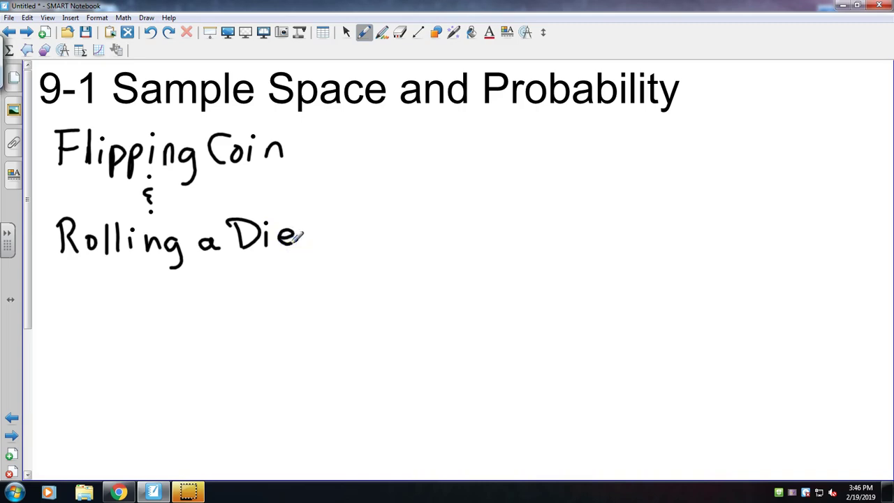
pyautogui.moveTo(28, 245); pyautogui.dragTo(30, 304)
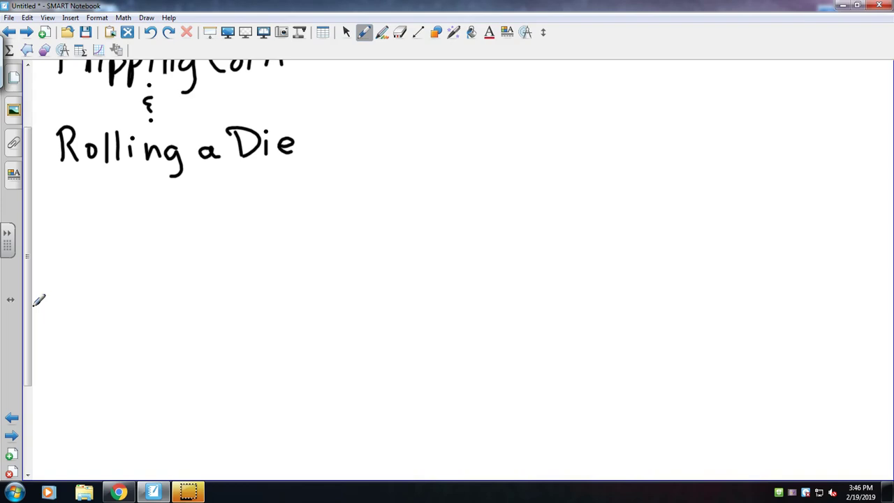
# Write 'Heads' and 'Tails', then draw six branches under Heads labelled 1 to 6
pyautogui.moveTo(78, 204)
pyautogui.mouseDown()
pyautogui.moveTo(80, 234)
pyautogui.moveTo(93, 236)
pyautogui.moveTo(89, 219)
pyautogui.moveTo(105, 232)
pyautogui.moveTo(146, 216)
pyautogui.moveTo(163, 234)
pyautogui.mouseUp()
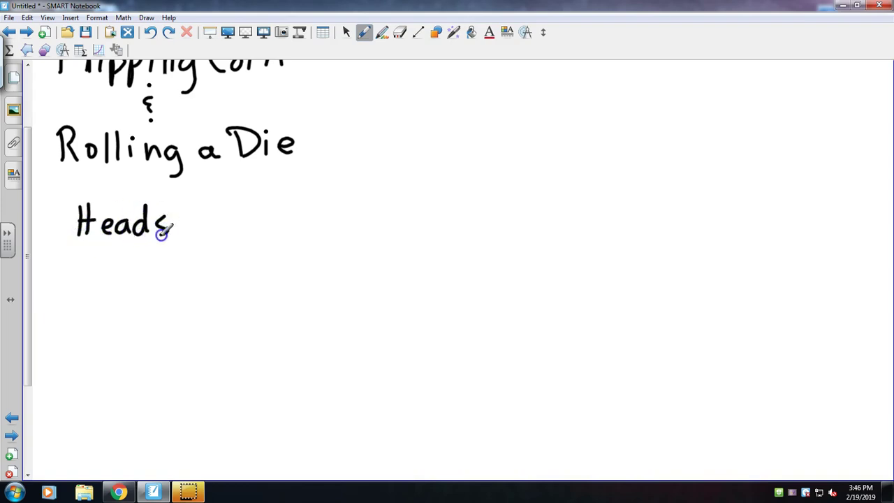
pyautogui.moveTo(249, 202)
pyautogui.mouseDown()
pyautogui.moveTo(250, 232)
pyautogui.moveTo(274, 198)
pyautogui.moveTo(281, 227)
pyautogui.moveTo(291, 223)
pyautogui.moveTo(294, 203)
pyautogui.moveTo(308, 226)
pyautogui.moveTo(321, 224)
pyautogui.mouseUp()
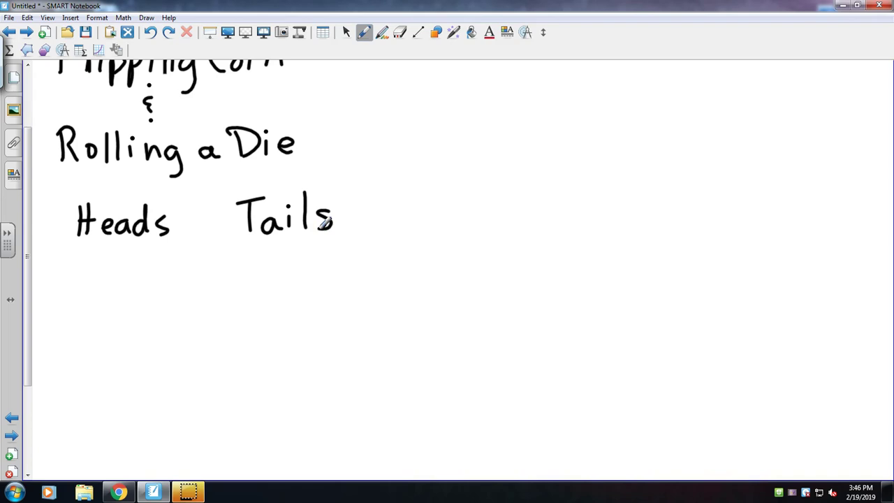
pyautogui.moveTo(114, 239)
pyautogui.mouseDown()
pyautogui.moveTo(52, 286)
pyautogui.moveTo(148, 299)
pyautogui.mouseUp()
pyautogui.moveTo(115, 240); pyautogui.dragTo(185, 287)
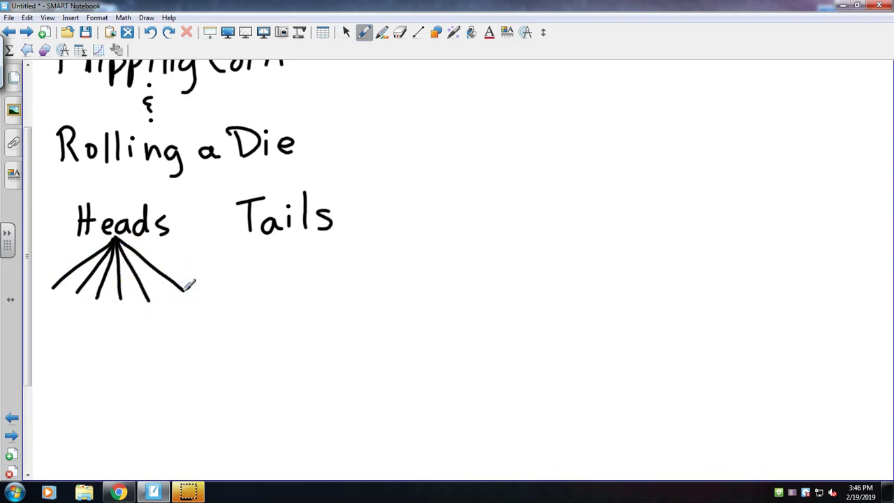
pyautogui.moveTo(49, 303)
pyautogui.mouseDown()
pyautogui.moveTo(48, 322)
pyautogui.moveTo(124, 316)
pyautogui.moveTo(125, 327)
pyautogui.mouseUp()
pyautogui.moveTo(160, 300)
pyautogui.mouseDown()
pyautogui.moveTo(147, 307)
pyautogui.moveTo(152, 327)
pyautogui.moveTo(145, 324)
pyautogui.mouseUp()
pyautogui.moveTo(187, 302); pyautogui.dragTo(186, 309)
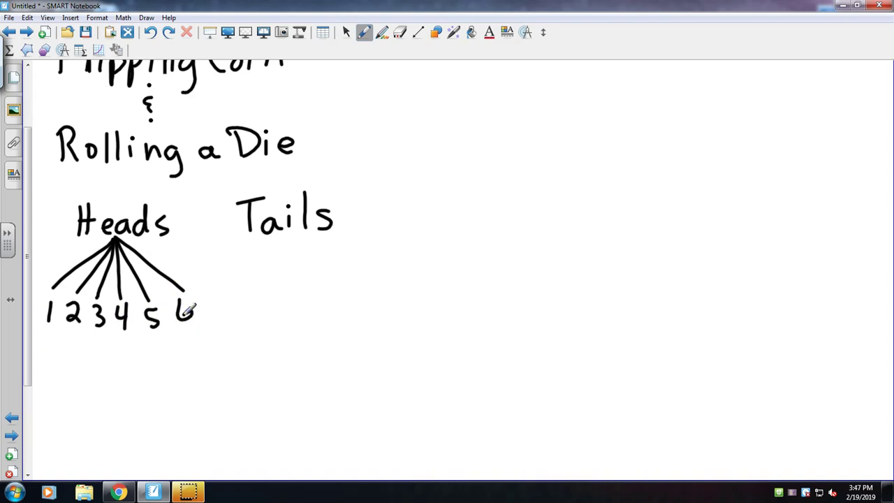
# Draw the branches under Tails and label them with die outcomes
pyautogui.moveTo(278, 239); pyautogui.dragTo(231, 295)
pyautogui.moveTo(277, 239)
pyautogui.mouseDown()
pyautogui.moveTo(256, 296)
pyautogui.moveTo(277, 272)
pyautogui.moveTo(274, 300)
pyautogui.moveTo(300, 307)
pyautogui.moveTo(292, 253)
pyautogui.moveTo(320, 309)
pyautogui.moveTo(346, 304)
pyautogui.mouseUp()
pyautogui.moveTo(235, 307)
pyautogui.mouseDown()
pyautogui.moveTo(234, 327)
pyautogui.moveTo(309, 322)
pyautogui.mouseUp()
pyautogui.moveTo(303, 313)
pyautogui.mouseDown()
pyautogui.moveTo(302, 333)
pyautogui.moveTo(343, 314)
pyautogui.moveTo(348, 323)
pyautogui.mouseUp()
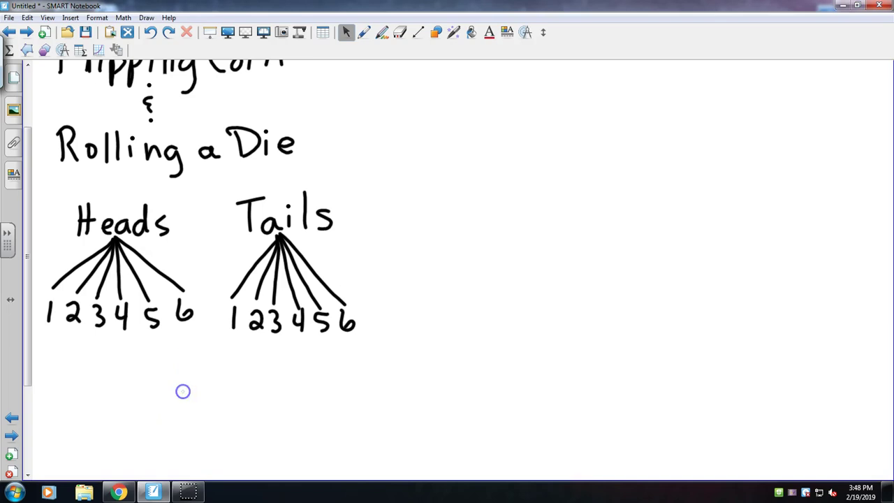
# Handwrite '12 outcomes' beneath the coin-and-die tree diagram
pyautogui.click(363, 32)
pyautogui.click(364, 32)
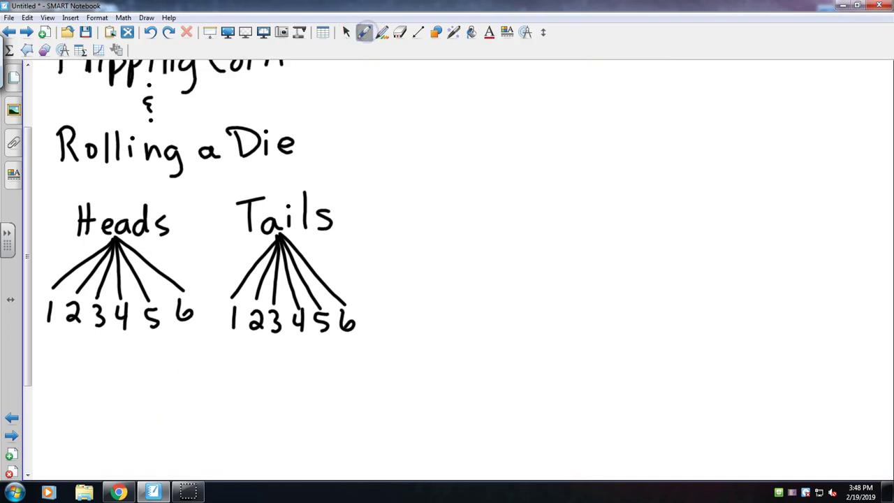
pyautogui.moveTo(178, 351)
pyautogui.mouseDown()
pyautogui.moveTo(179, 389)
pyautogui.moveTo(216, 387)
pyautogui.mouseUp()
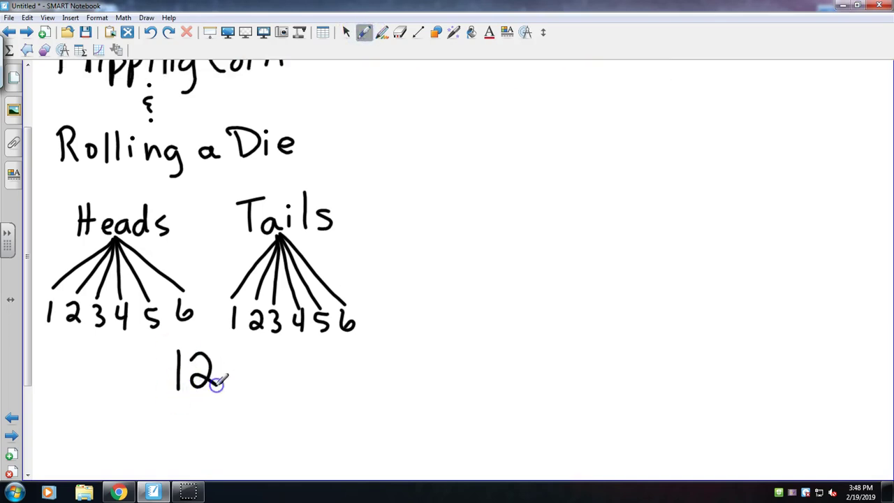
pyautogui.moveTo(249, 359)
pyautogui.mouseDown()
pyautogui.moveTo(238, 368)
pyautogui.moveTo(278, 373)
pyautogui.moveTo(285, 365)
pyautogui.moveTo(295, 387)
pyautogui.moveTo(326, 370)
pyautogui.moveTo(366, 371)
pyautogui.moveTo(363, 387)
pyautogui.mouseUp()
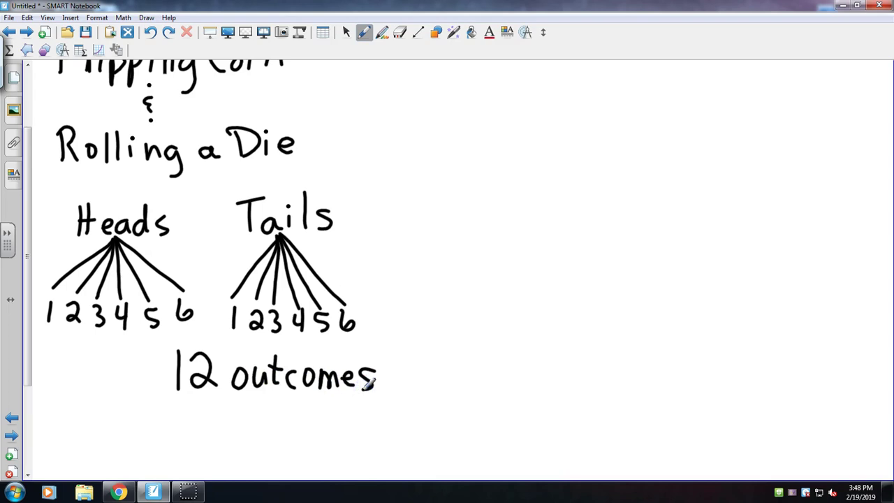
# Write 'P(H,5) = 1/12', circle 1/12, and begin a new 'P' below
pyautogui.moveTo(26, 290); pyautogui.dragTo(26, 371)
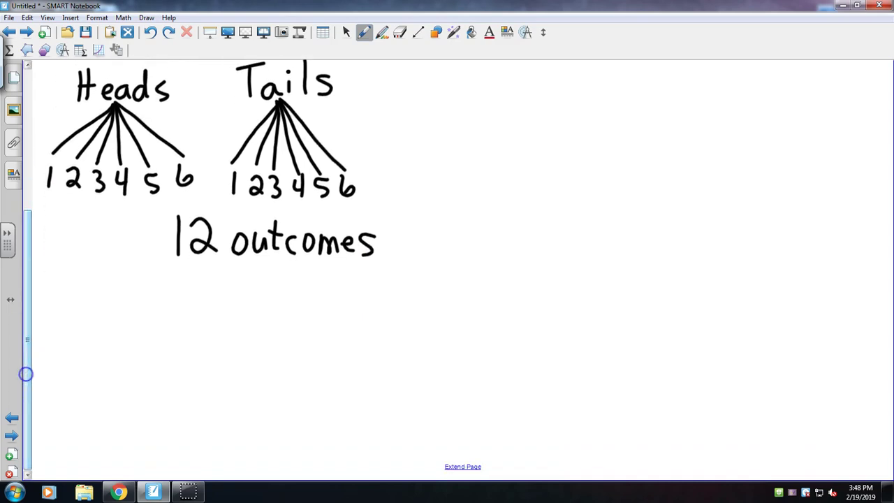
pyautogui.moveTo(64, 279)
pyautogui.mouseDown()
pyautogui.moveTo(64, 316)
pyautogui.moveTo(60, 295)
pyautogui.moveTo(90, 295)
pyautogui.moveTo(99, 321)
pyautogui.mouseUp()
pyautogui.moveTo(107, 283); pyautogui.dragTo(105, 320)
pyautogui.moveTo(126, 283)
pyautogui.mouseDown()
pyautogui.moveTo(126, 321)
pyautogui.moveTo(104, 304)
pyautogui.moveTo(128, 333)
pyautogui.mouseUp()
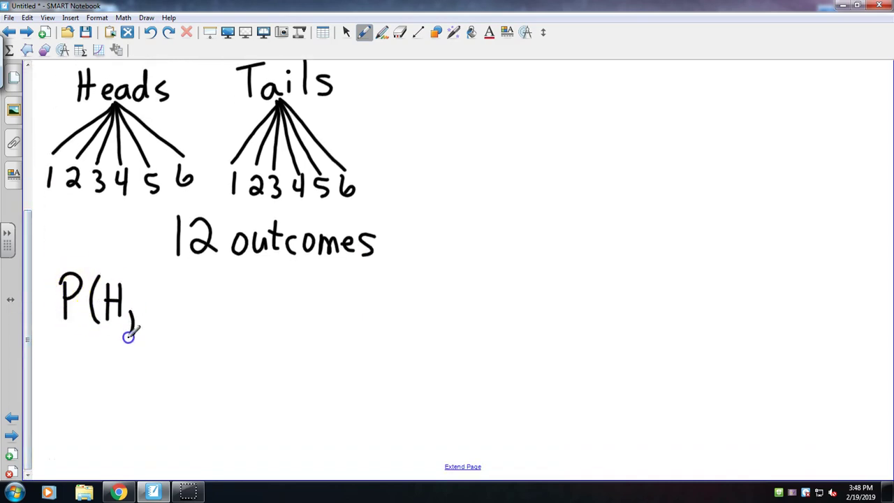
pyautogui.moveTo(140, 283)
pyautogui.mouseDown()
pyautogui.moveTo(150, 312)
pyautogui.moveTo(140, 319)
pyautogui.moveTo(168, 329)
pyautogui.mouseUp()
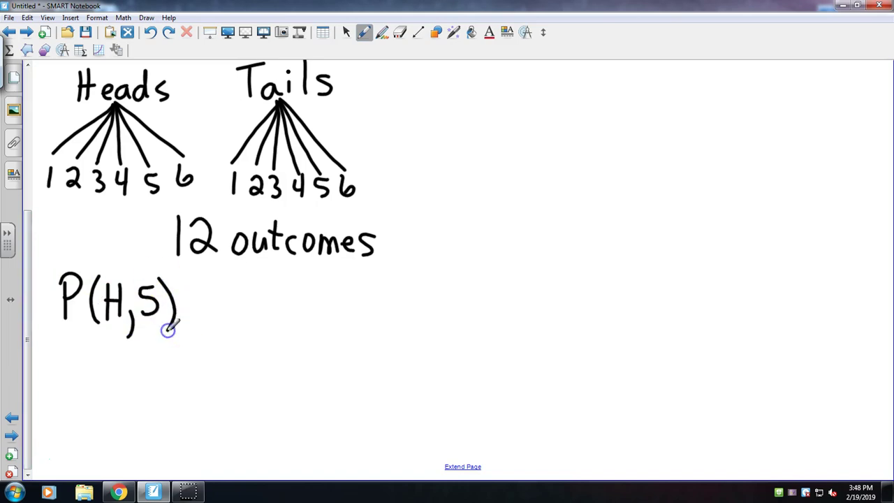
pyautogui.moveTo(184, 298); pyautogui.dragTo(204, 297)
pyautogui.moveTo(184, 306); pyautogui.dragTo(208, 305)
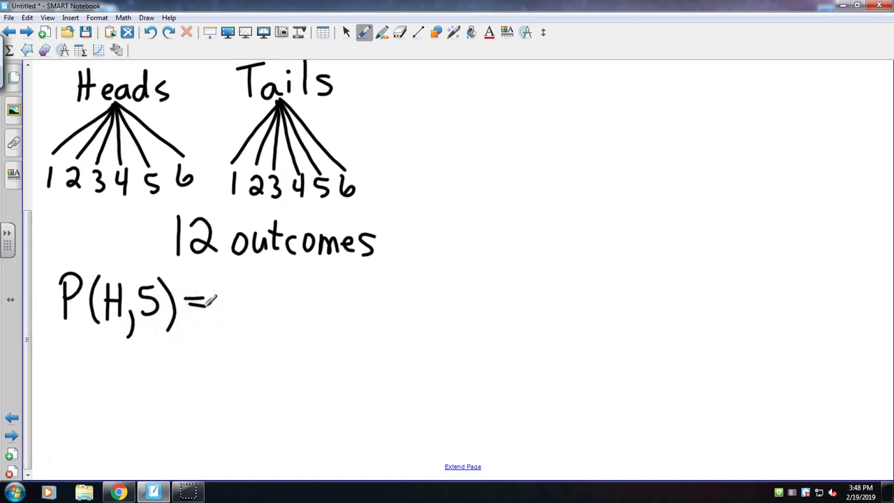
pyautogui.moveTo(249, 272)
pyautogui.mouseDown()
pyautogui.moveTo(249, 306)
pyautogui.moveTo(274, 303)
pyautogui.moveTo(235, 343)
pyautogui.moveTo(259, 327)
pyautogui.moveTo(276, 338)
pyautogui.mouseUp()
pyautogui.moveTo(248, 264)
pyautogui.mouseDown()
pyautogui.moveTo(220, 343)
pyautogui.moveTo(294, 274)
pyautogui.moveTo(290, 267)
pyautogui.mouseUp()
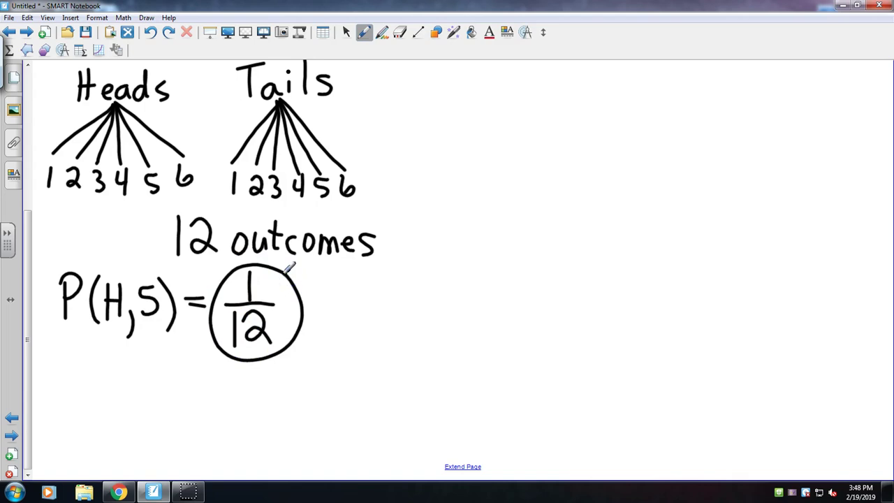
pyautogui.moveTo(62, 362)
pyautogui.mouseDown()
pyautogui.moveTo(64, 399)
pyautogui.moveTo(65, 381)
pyautogui.mouseUp()
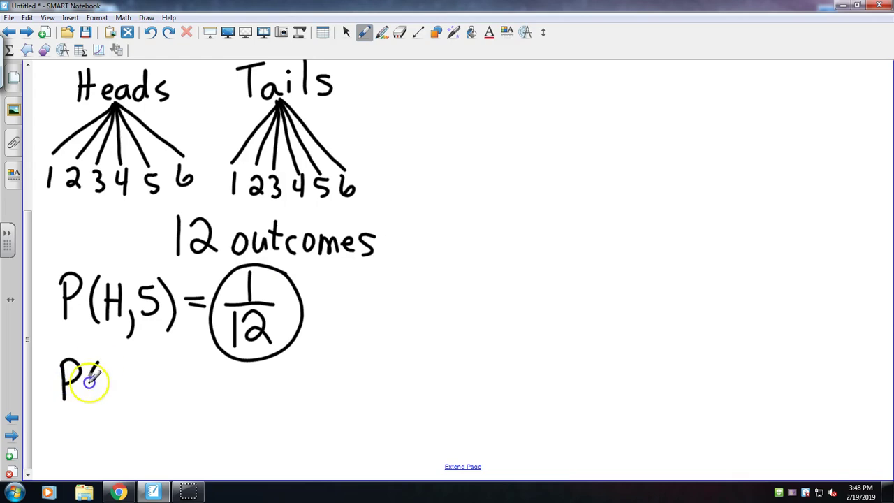
# Complete 'P(T, Even) =' on the line below P(H,5)
pyautogui.moveTo(89, 381); pyautogui.dragTo(96, 404)
pyautogui.moveTo(118, 369)
pyautogui.mouseDown()
pyautogui.moveTo(118, 401)
pyautogui.moveTo(132, 365)
pyautogui.mouseUp()
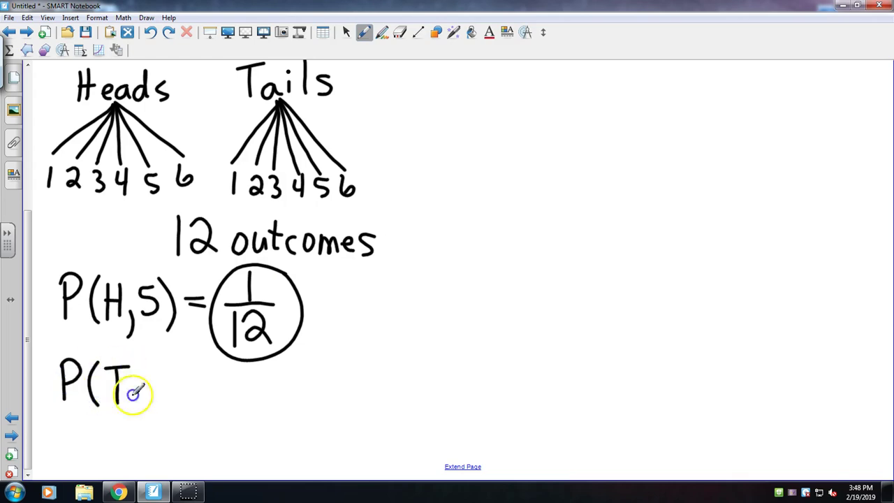
pyautogui.moveTo(134, 410); pyautogui.dragTo(130, 423)
pyautogui.moveTo(152, 377)
pyautogui.mouseDown()
pyautogui.moveTo(152, 405)
pyautogui.moveTo(180, 374)
pyautogui.moveTo(173, 403)
pyautogui.moveTo(195, 380)
pyautogui.moveTo(209, 404)
pyautogui.moveTo(223, 404)
pyautogui.mouseUp()
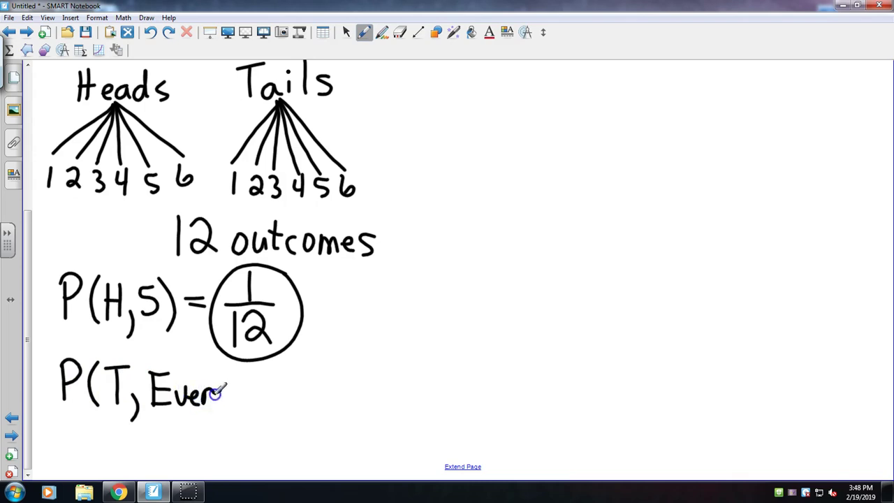
pyautogui.moveTo(225, 367); pyautogui.dragTo(224, 415)
pyautogui.moveTo(243, 383)
pyautogui.mouseDown()
pyautogui.moveTo(261, 382)
pyautogui.moveTo(270, 392)
pyautogui.mouseUp()
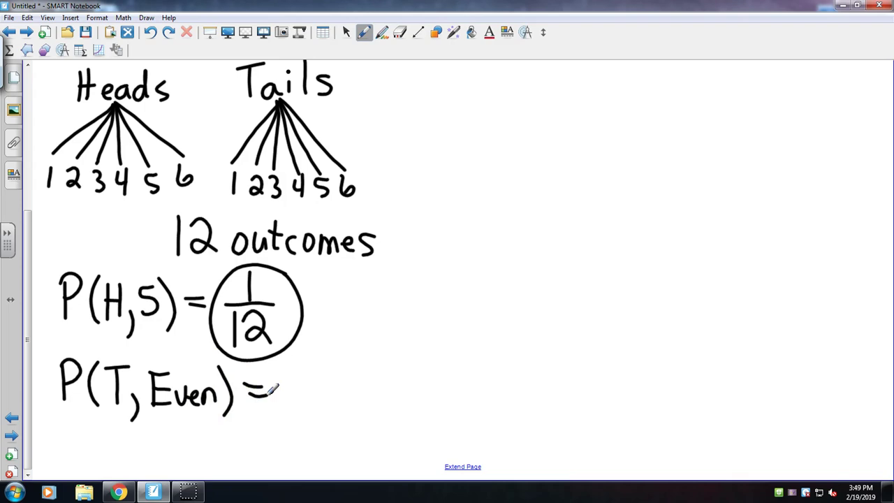
# Underline Tails outcomes 2, 4, 6, then write '3/12 = 1/4' and circle 1/4
pyautogui.moveTo(249, 201); pyautogui.dragTo(356, 201)
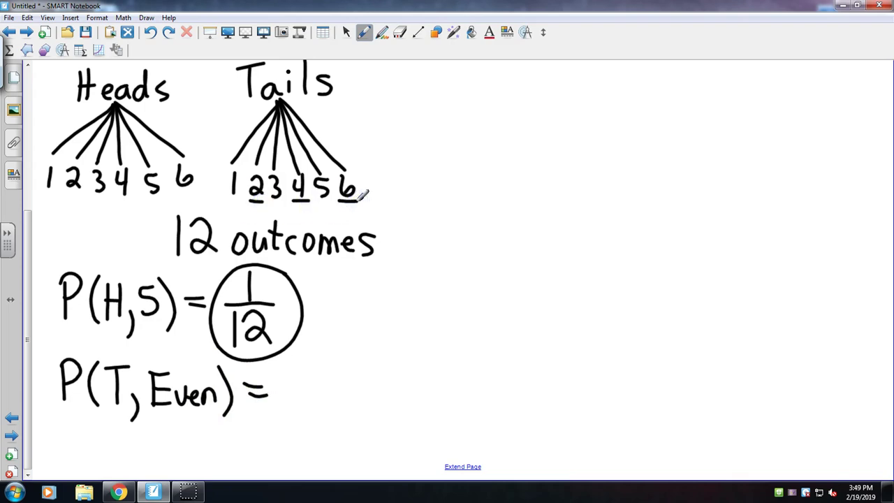
pyautogui.moveTo(296, 361)
pyautogui.mouseDown()
pyautogui.moveTo(313, 370)
pyautogui.moveTo(295, 384)
pyautogui.moveTo(322, 393)
pyautogui.moveTo(296, 427)
pyautogui.moveTo(320, 426)
pyautogui.mouseUp()
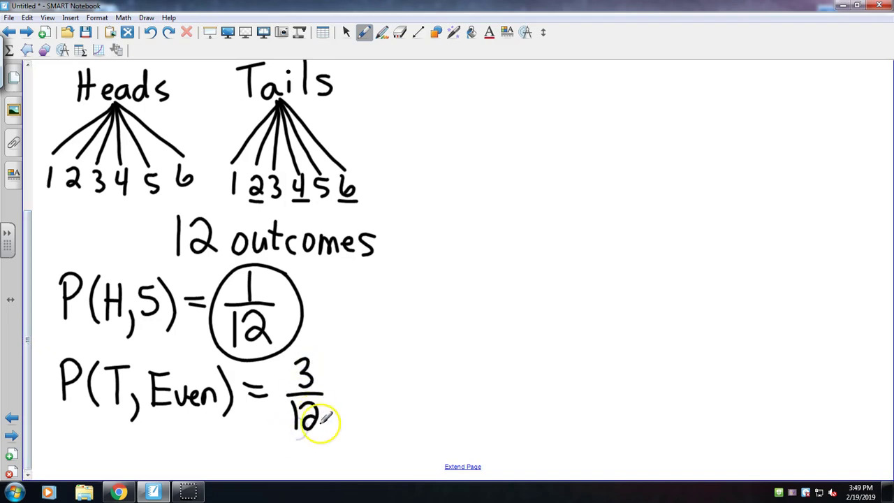
pyautogui.moveTo(331, 392); pyautogui.dragTo(348, 391)
pyautogui.moveTo(331, 399); pyautogui.dragTo(354, 397)
pyautogui.moveTo(378, 362); pyautogui.dragTo(378, 430)
pyautogui.moveTo(404, 354)
pyautogui.mouseDown()
pyautogui.moveTo(368, 346)
pyautogui.moveTo(413, 377)
pyautogui.moveTo(407, 354)
pyautogui.mouseUp()
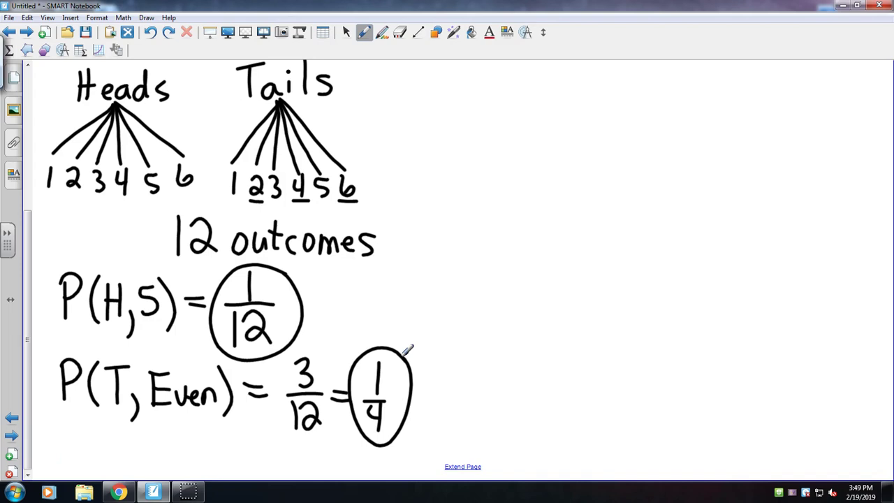
pyautogui.press('Escape')
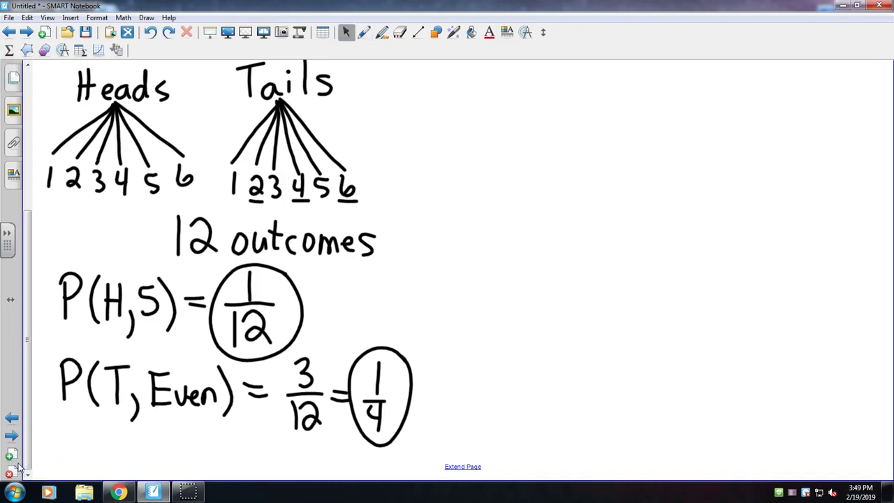